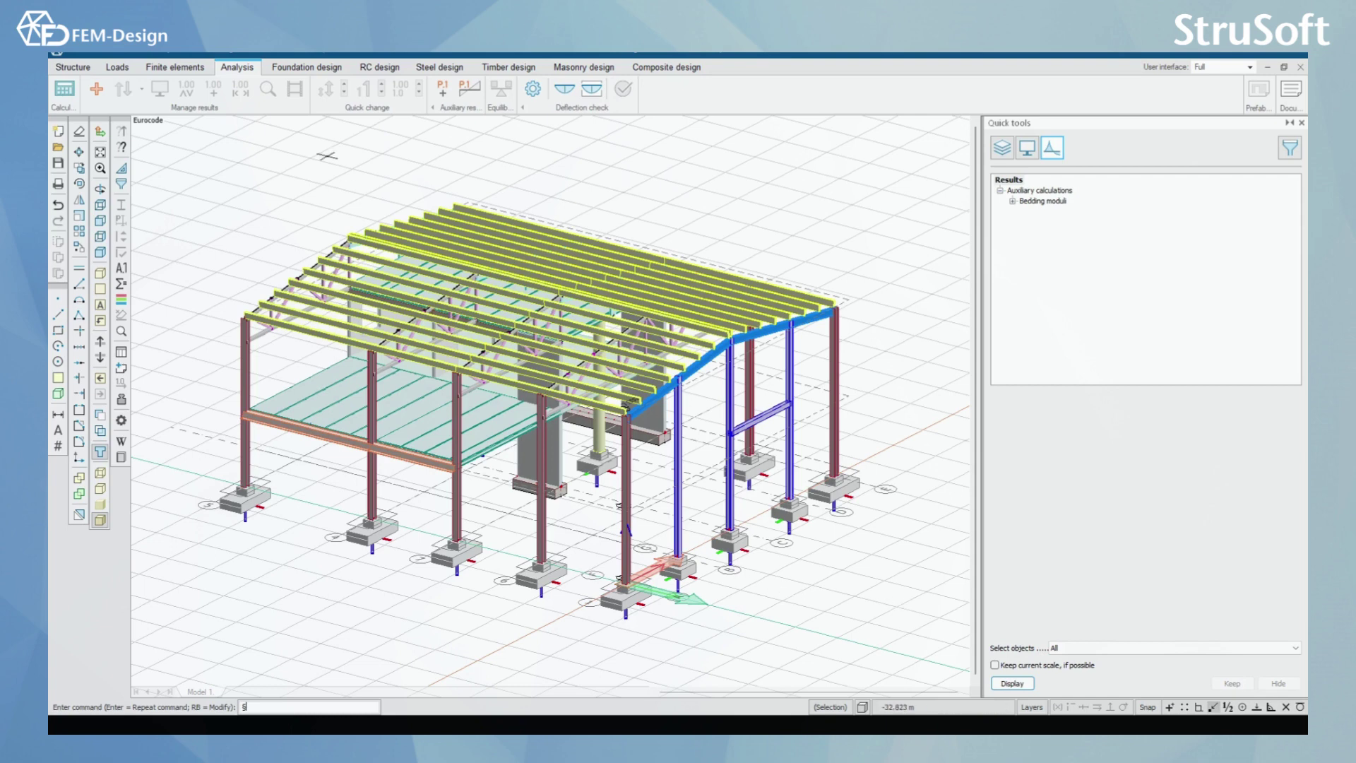
Step: Launch Calculate from the Analysis tab and tick Load combinations for calculation
left_click(238, 70)
left_click(237, 69)
left_click(64, 90)
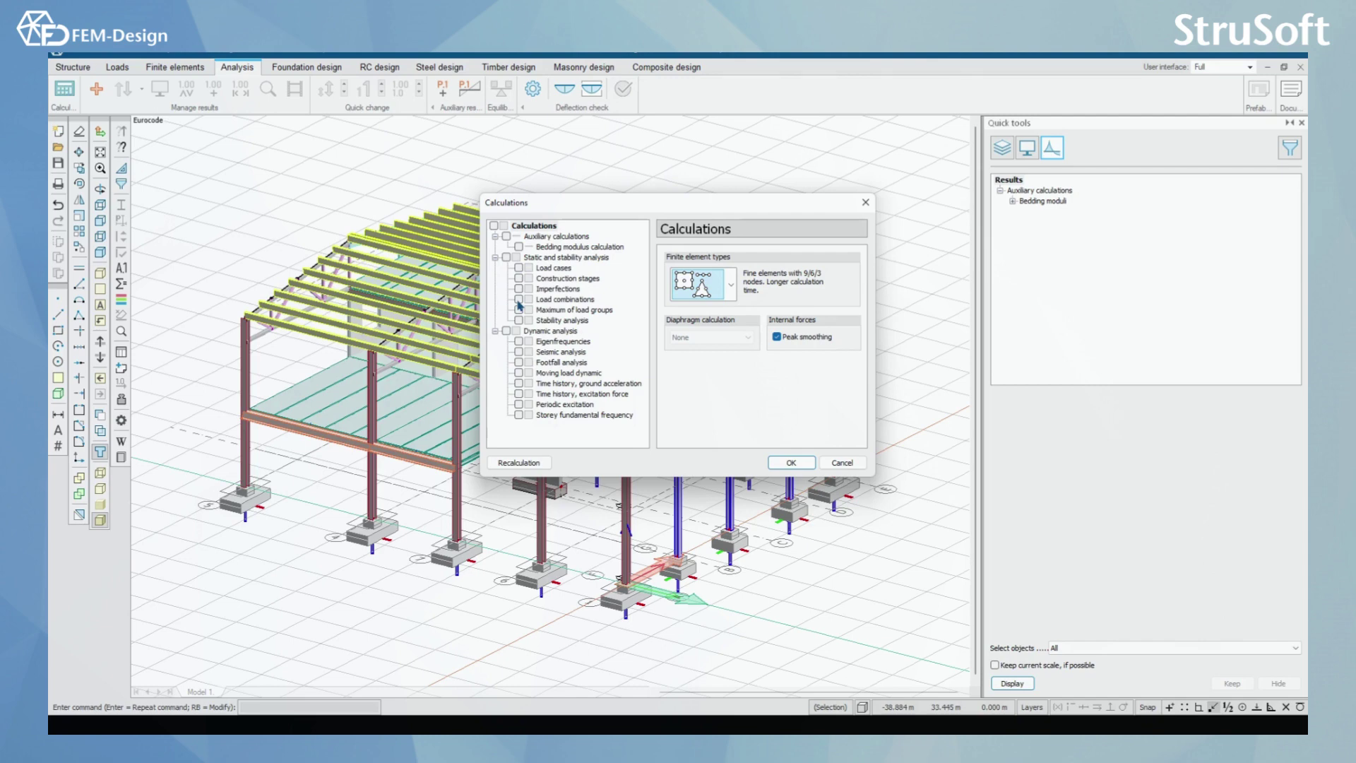
left_click(519, 299)
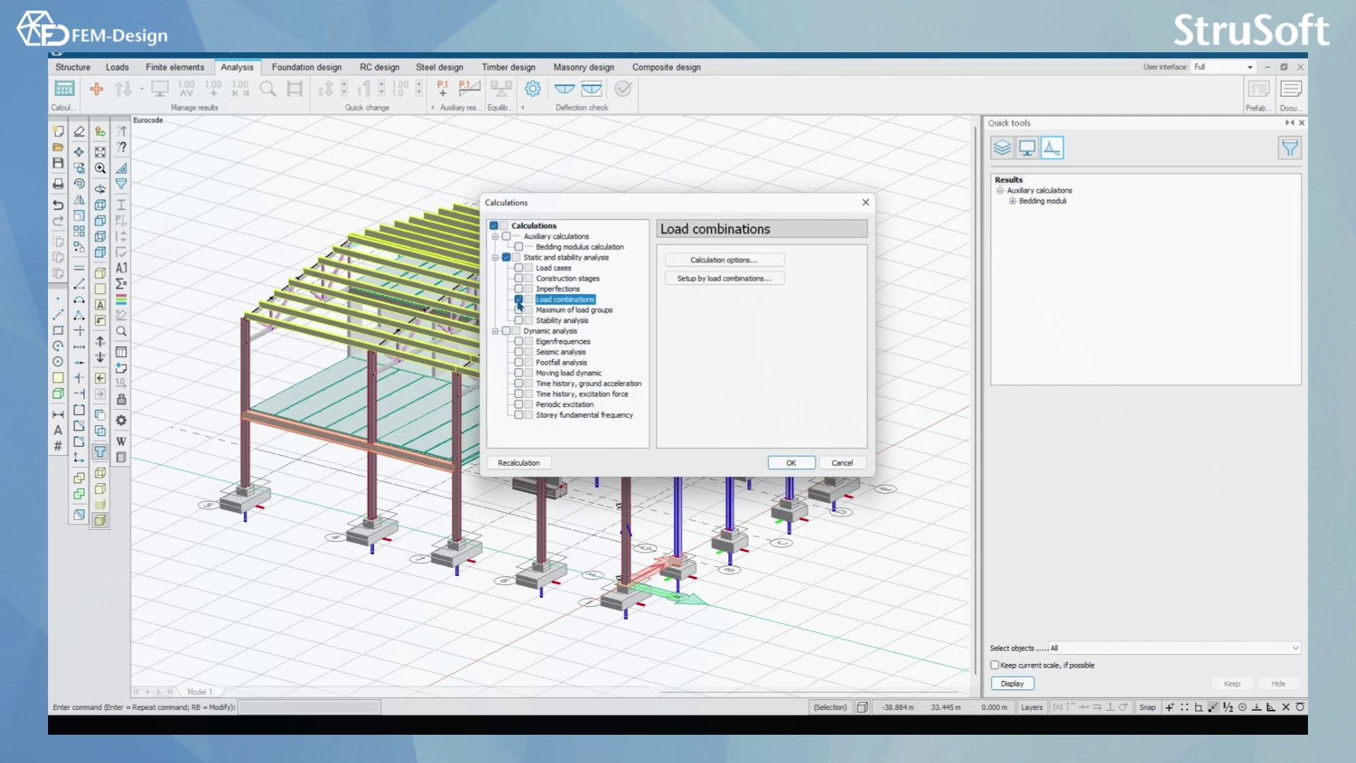
Step: Open the load-combination Calculation options and review the default, minimal and initial load step values
left_click(734, 261)
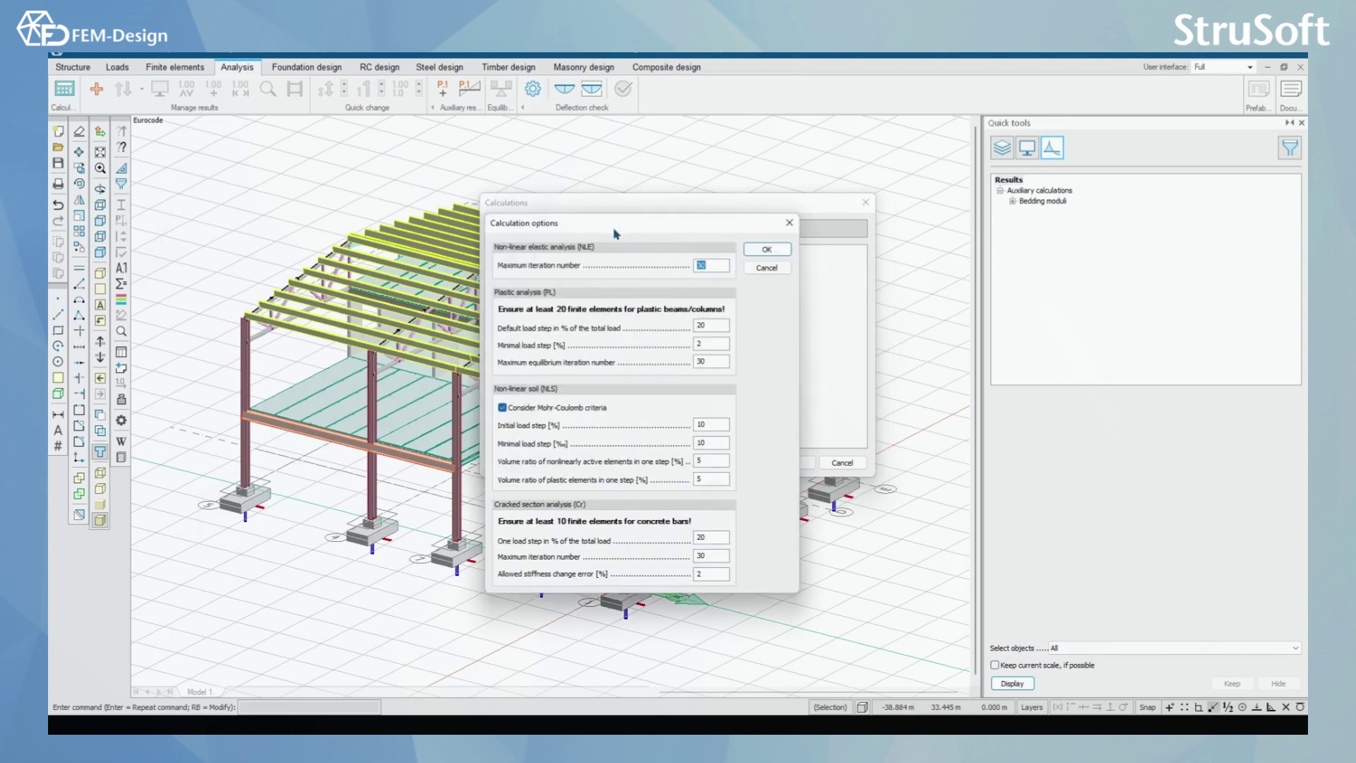
left_click_drag(612, 228, 796, 151)
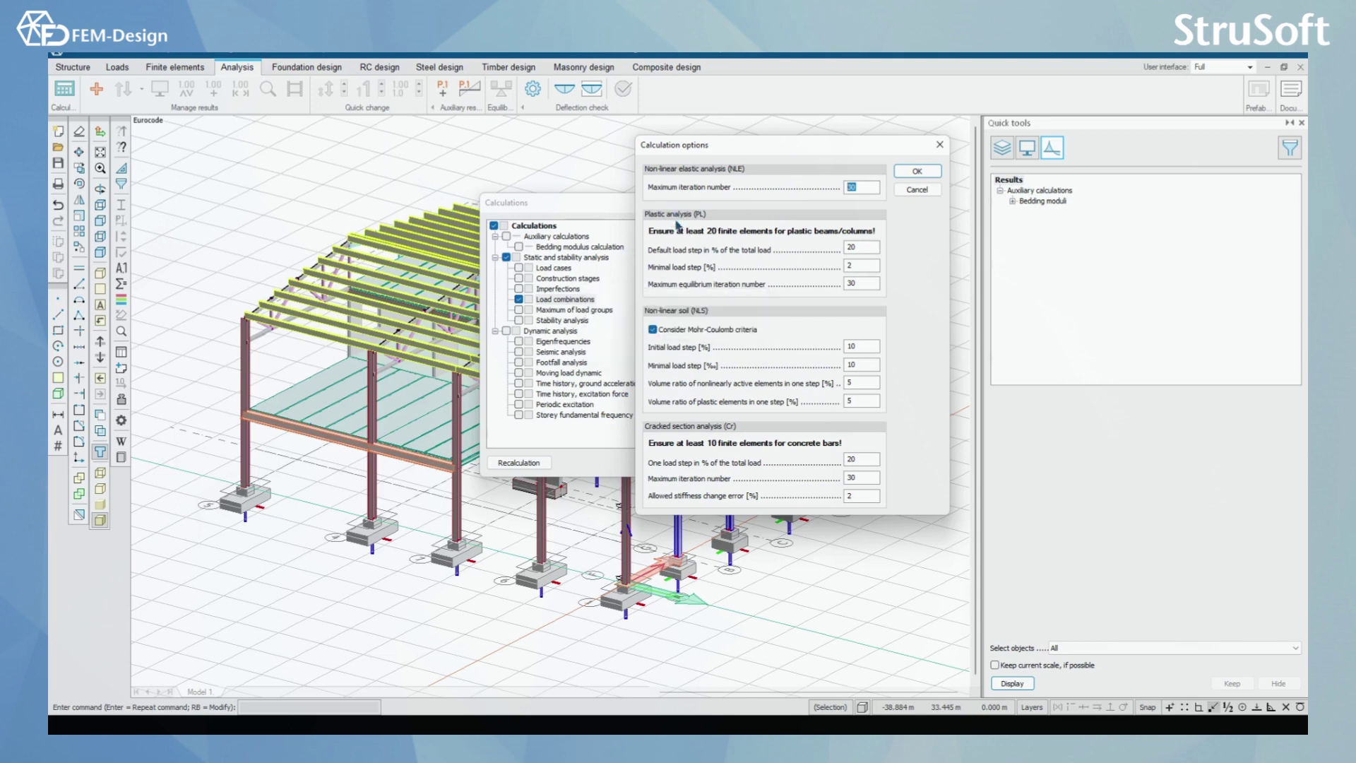
left_click(862, 248)
key("Tab")
Step: Review the minimal load step, one load step 20, 30 maximum iterations and stiffness-change error values
key("Tab")
left_click(845, 345)
left_click(862, 362)
left_click(843, 368)
key("Tab")
key("Tab")
double_click(874, 462)
double_click(873, 478)
double_click(874, 496)
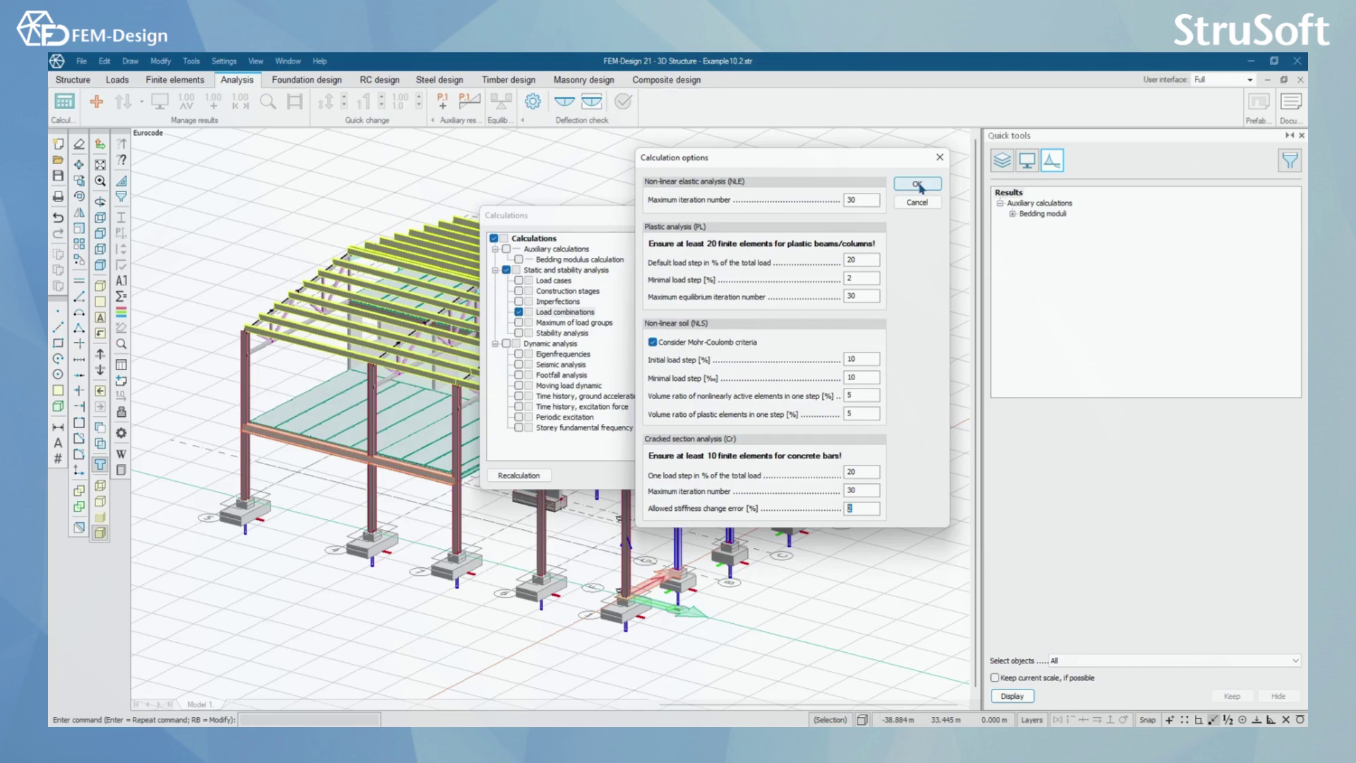
Step: Accept the options, then open Setup by load combinations and narrow the Load combination column
left_click(919, 185)
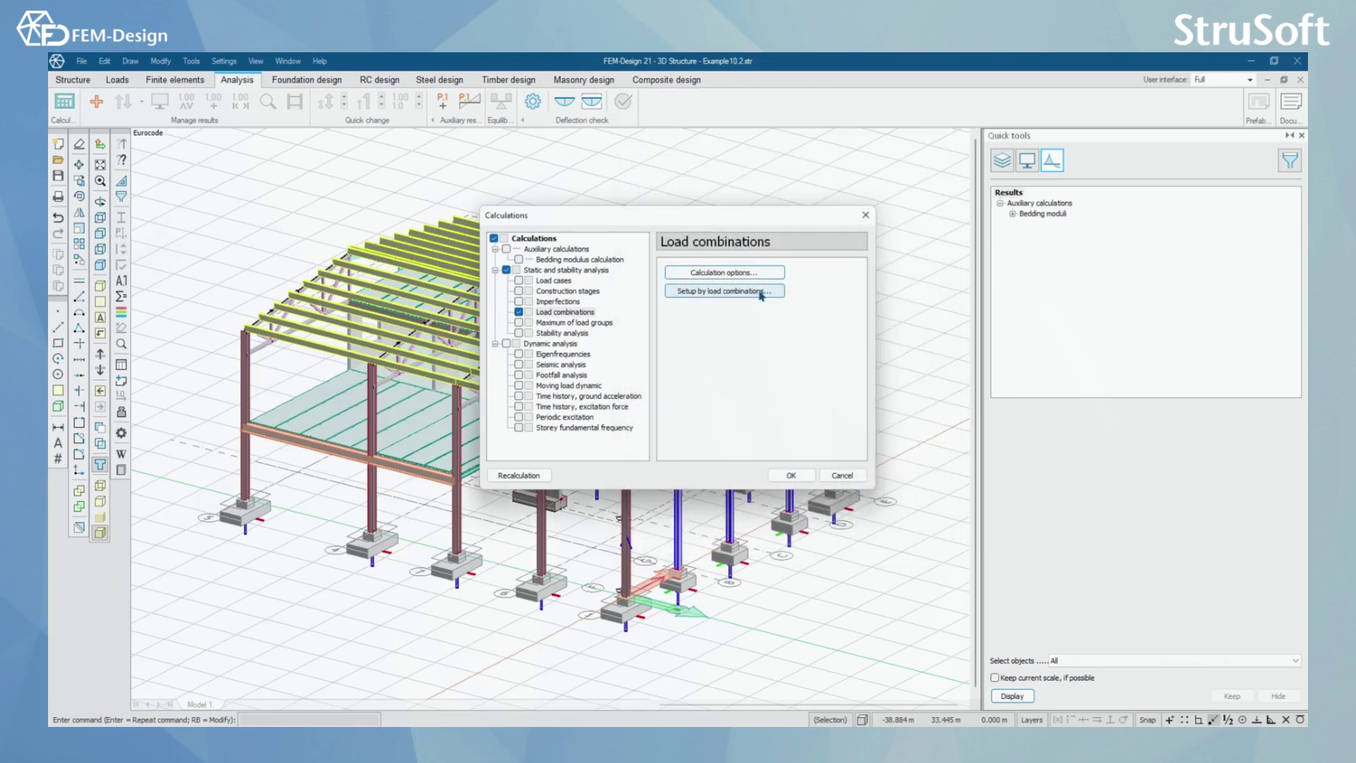
left_click(762, 296)
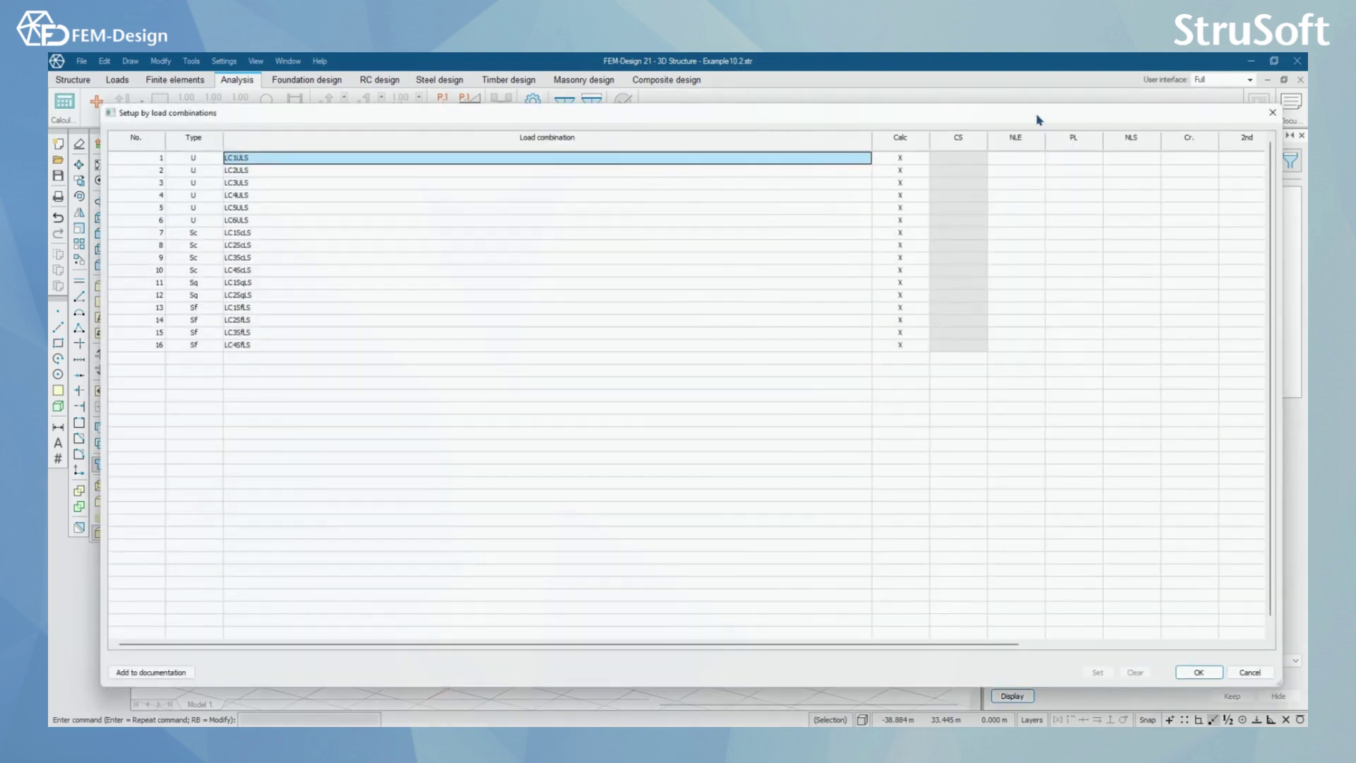
left_click_drag(1037, 115, 1011, 106)
left_click_drag(845, 132, 279, 134)
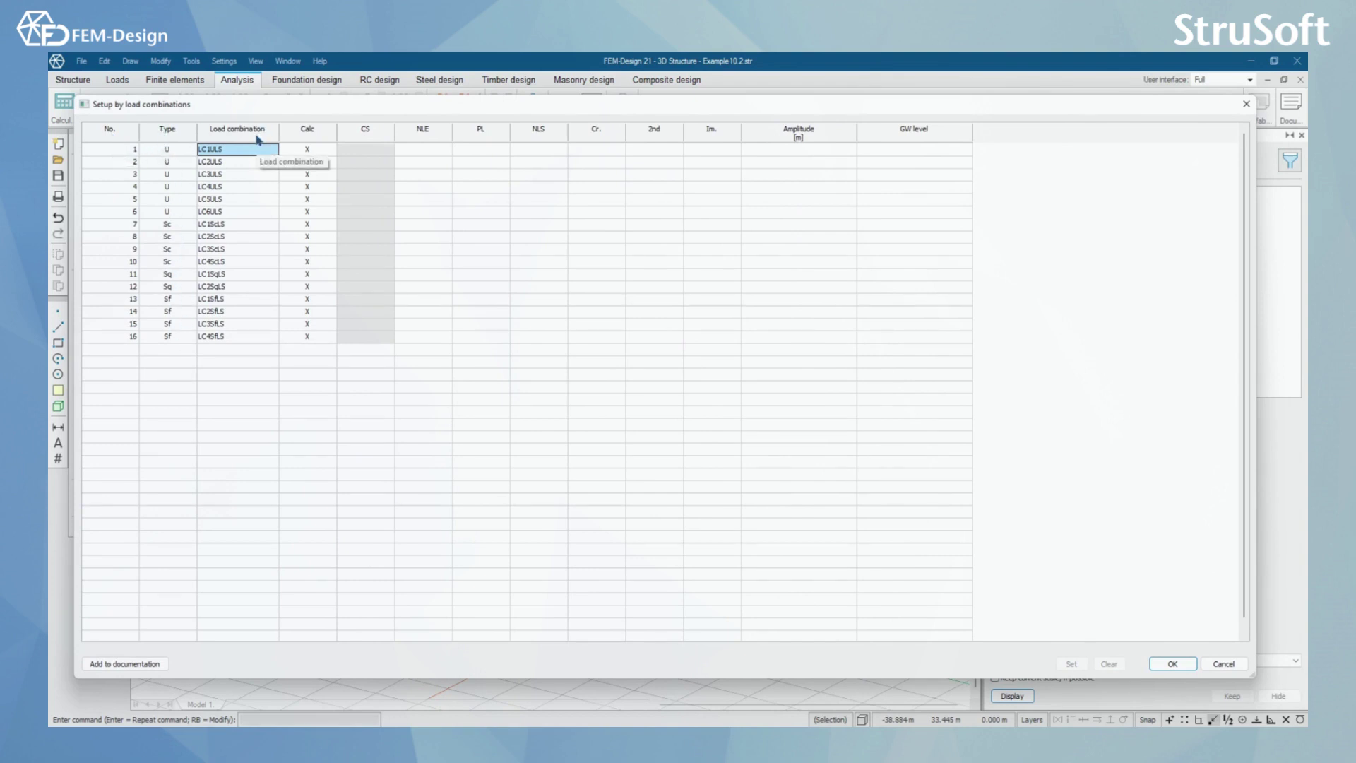
Step: Clear and then re-set the Calc marks on all 16 load combinations
left_click(315, 150)
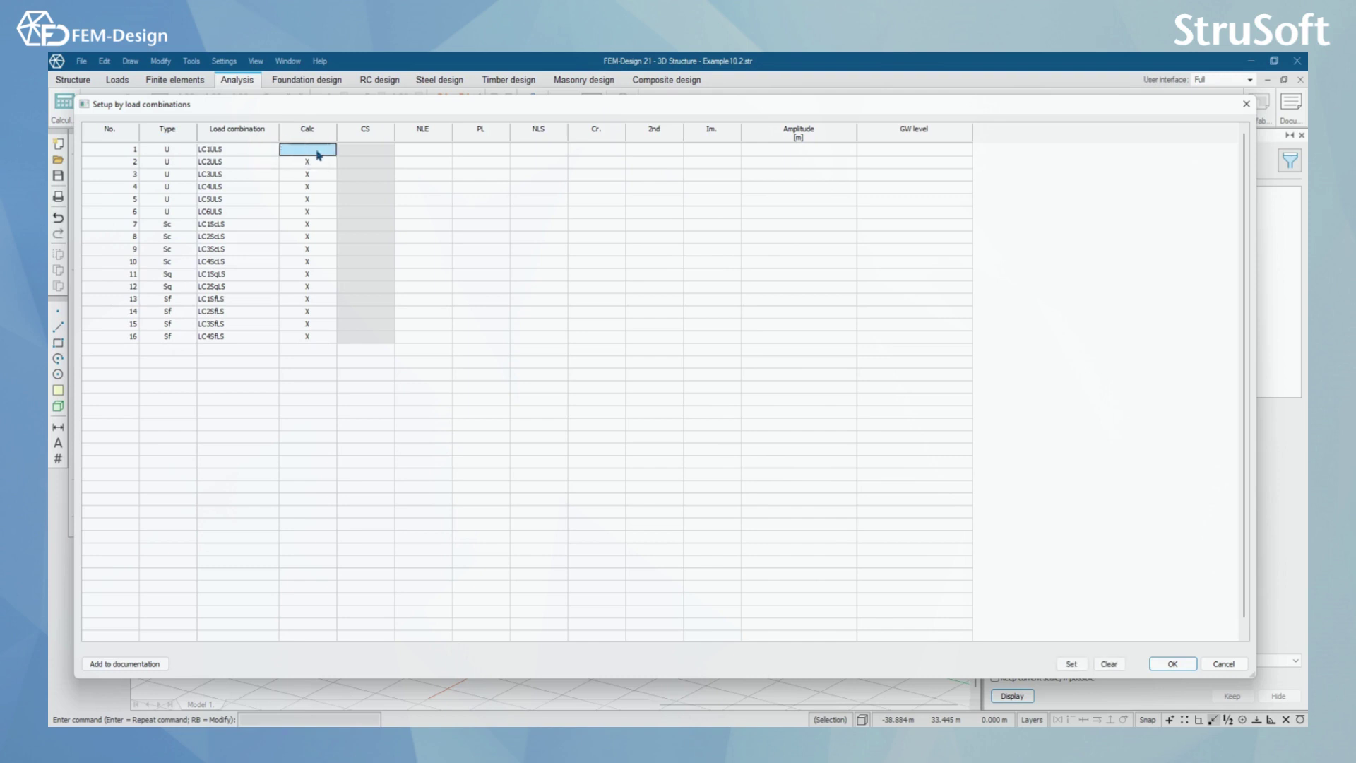
left_click(318, 155)
left_click(307, 339, "shift")
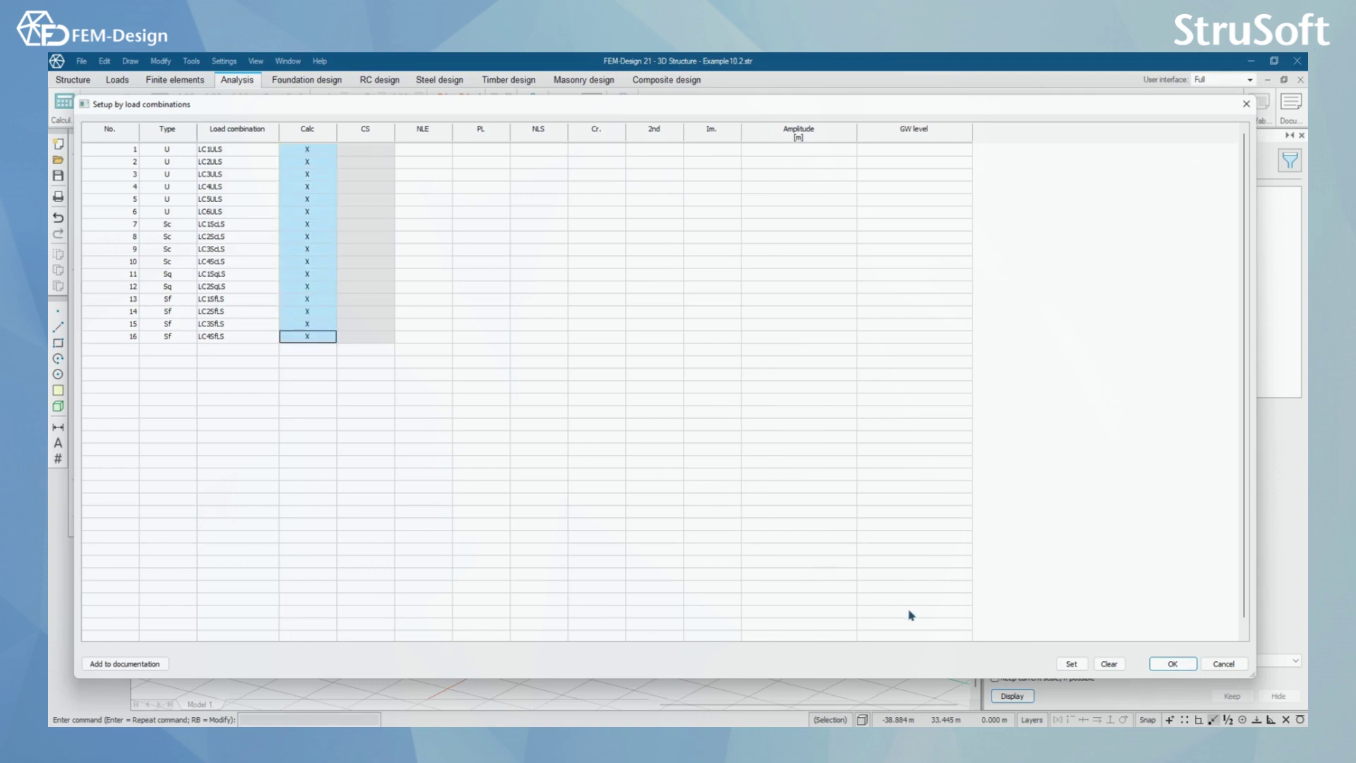
left_click(1109, 664)
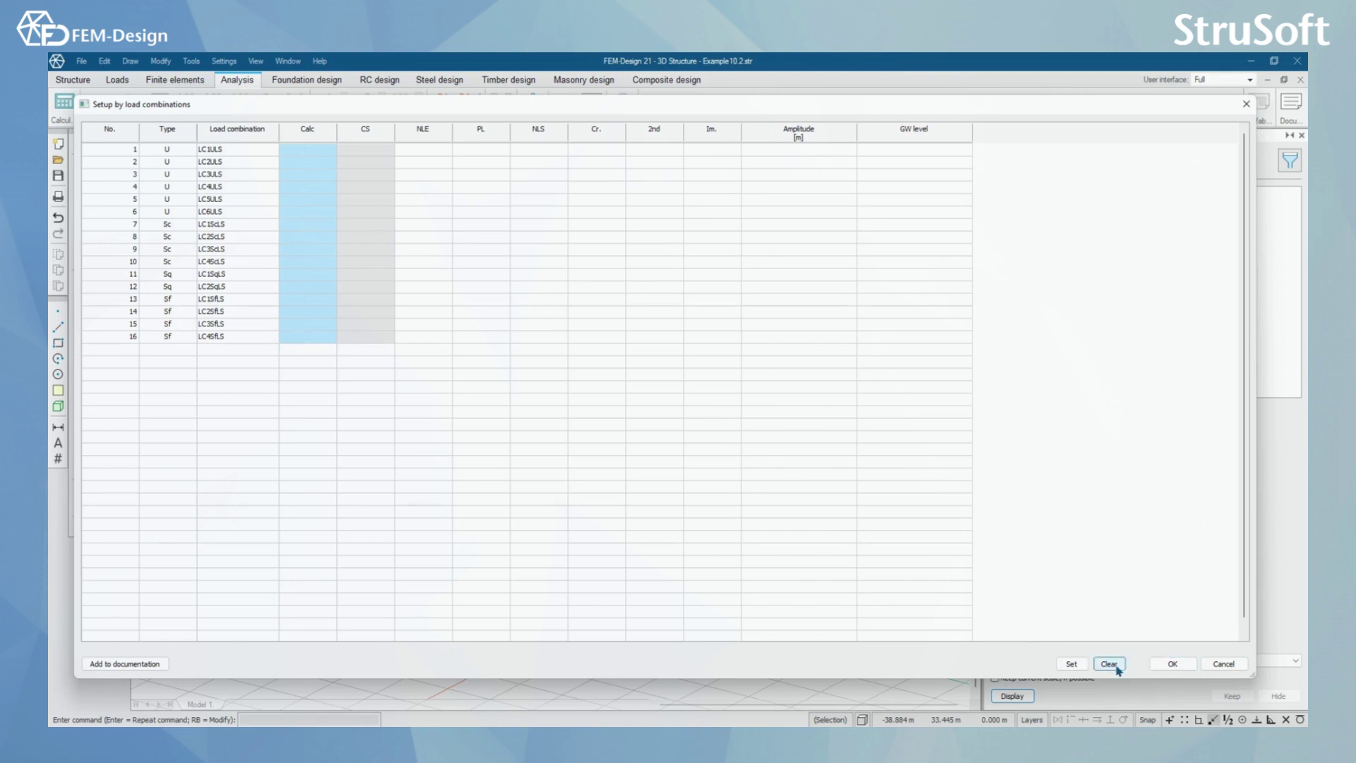
left_click(1074, 664)
Step: Set and then clear the NLE marks on all combinations, leaving none non-linear elastic
left_click(423, 150)
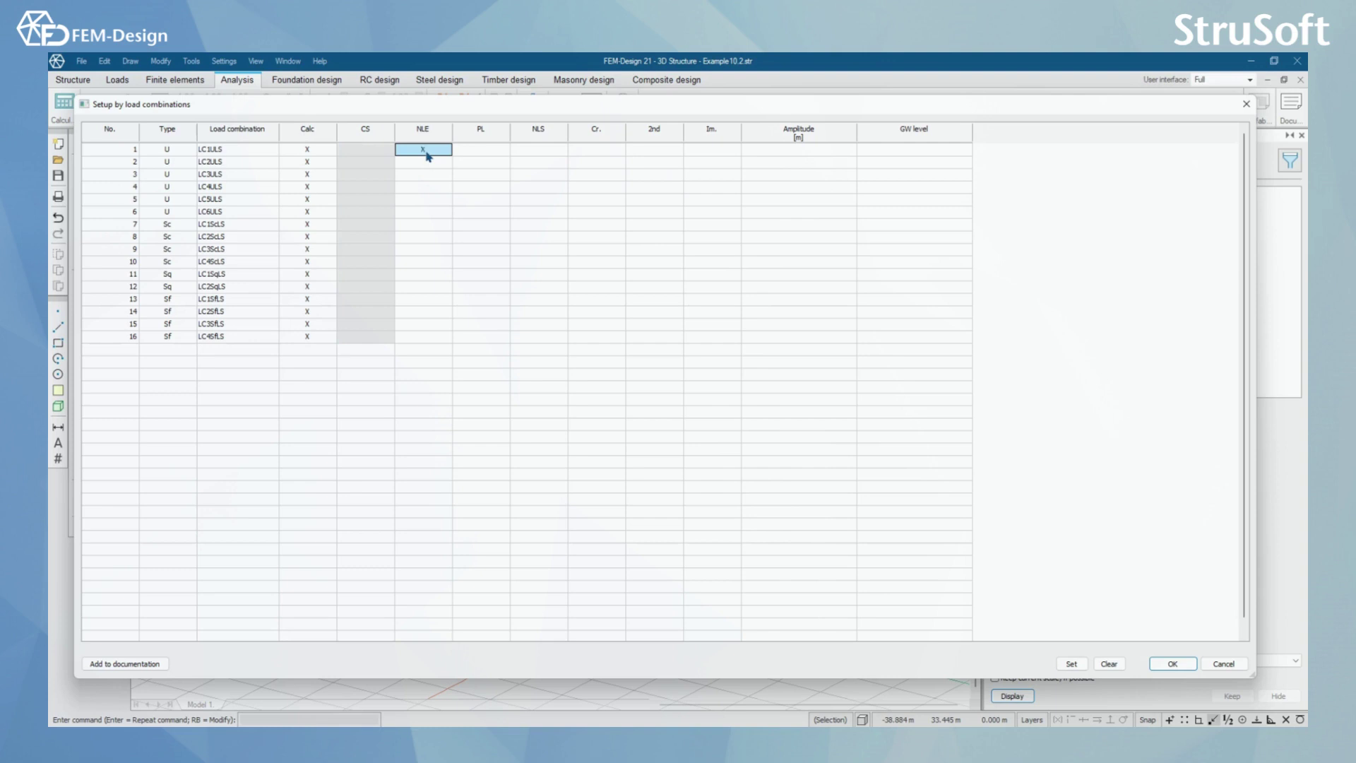
left_click(432, 338, "shift")
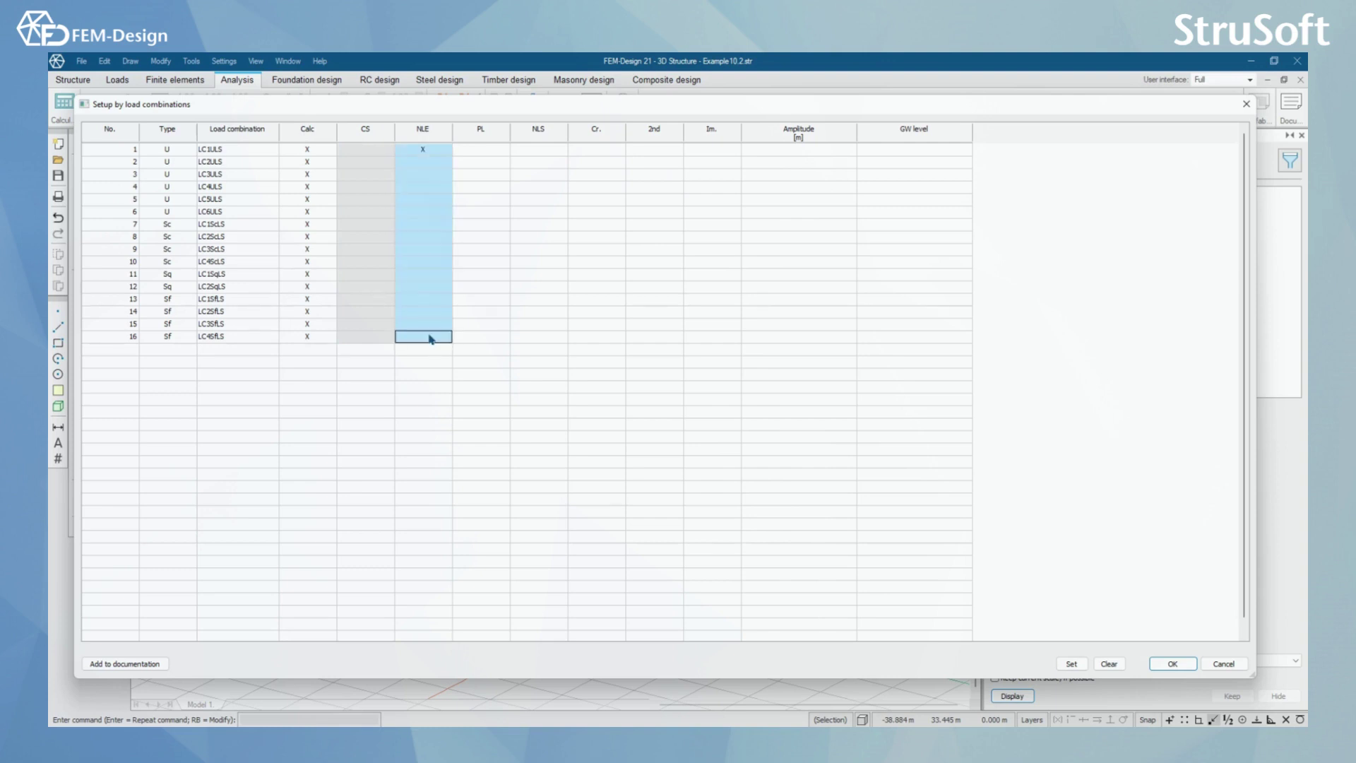
left_click(1081, 668)
left_click(1109, 667)
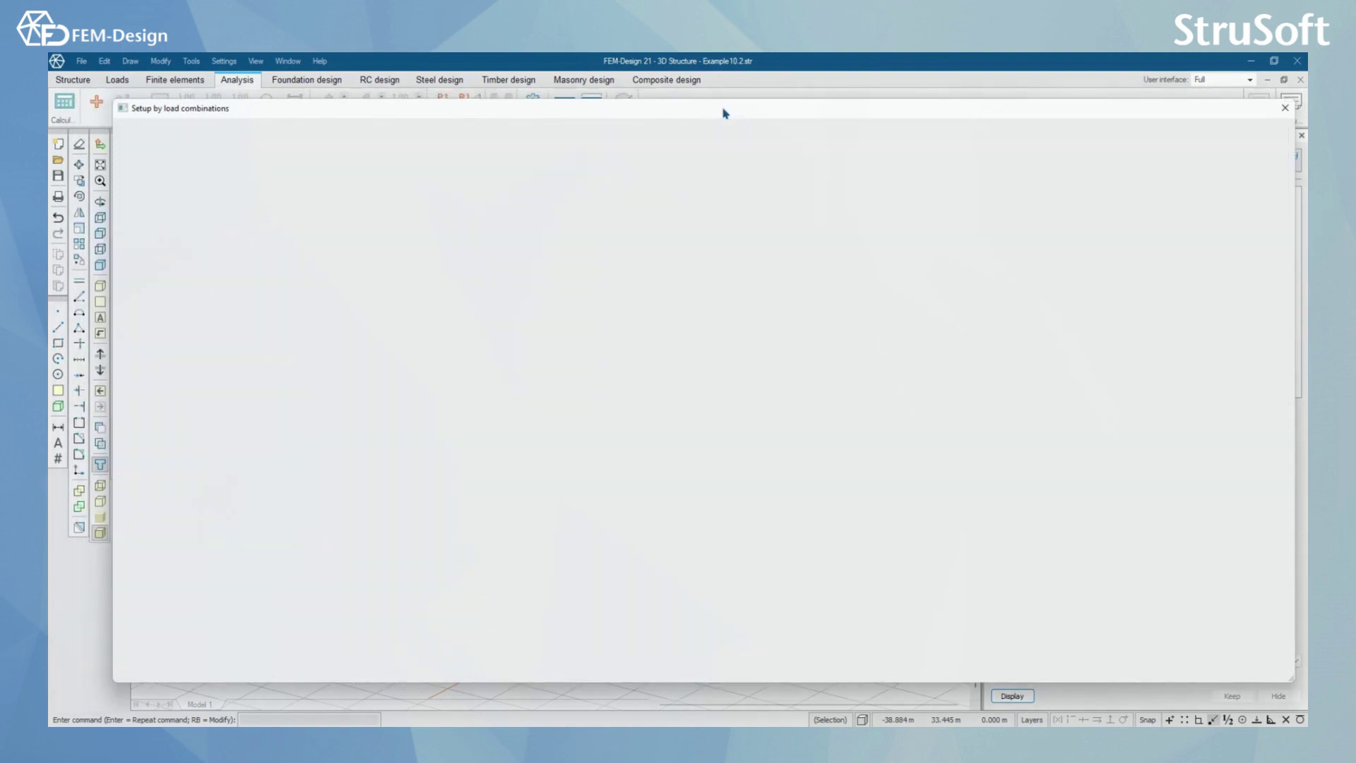
Step: Clear the Calc marks on rows 2–16 so only LC1ULS is calculated, and accept the setup
left_click(351, 174)
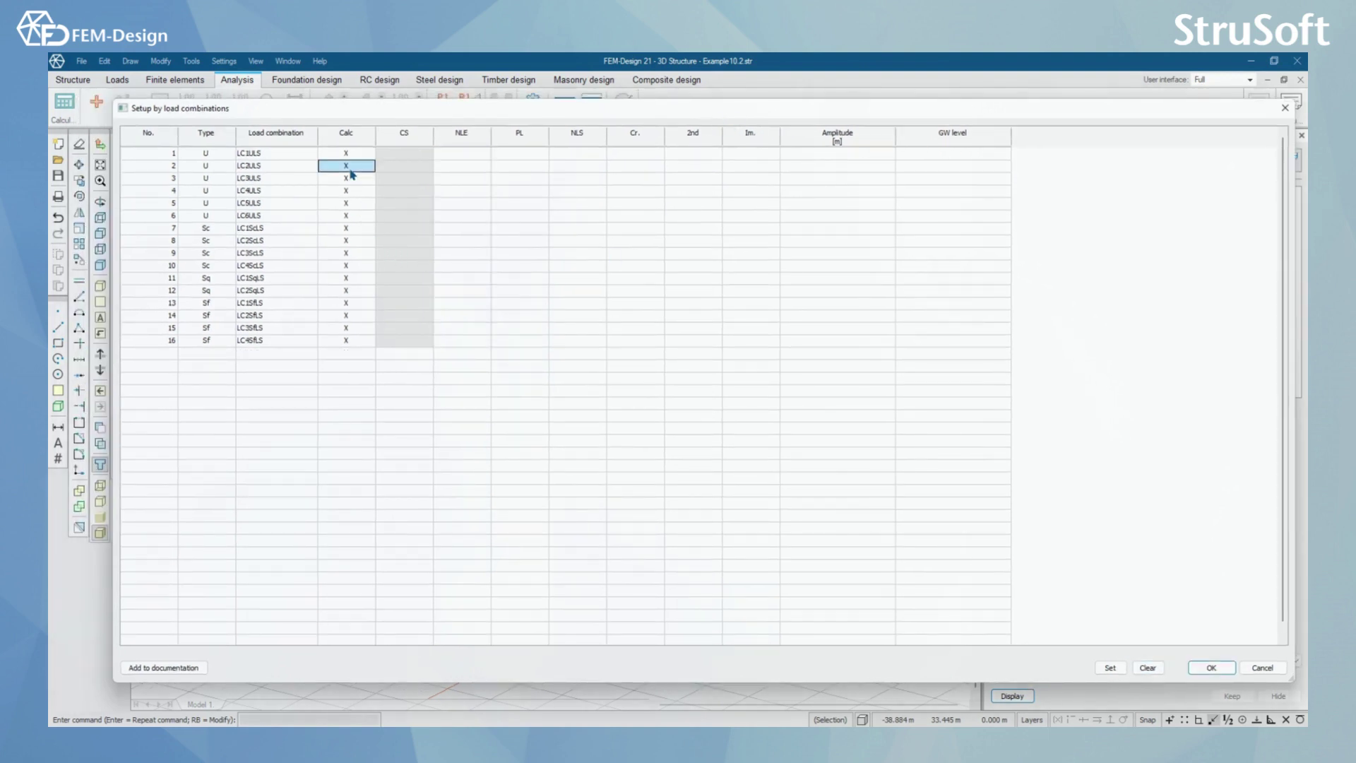
left_click(345, 341, "shift")
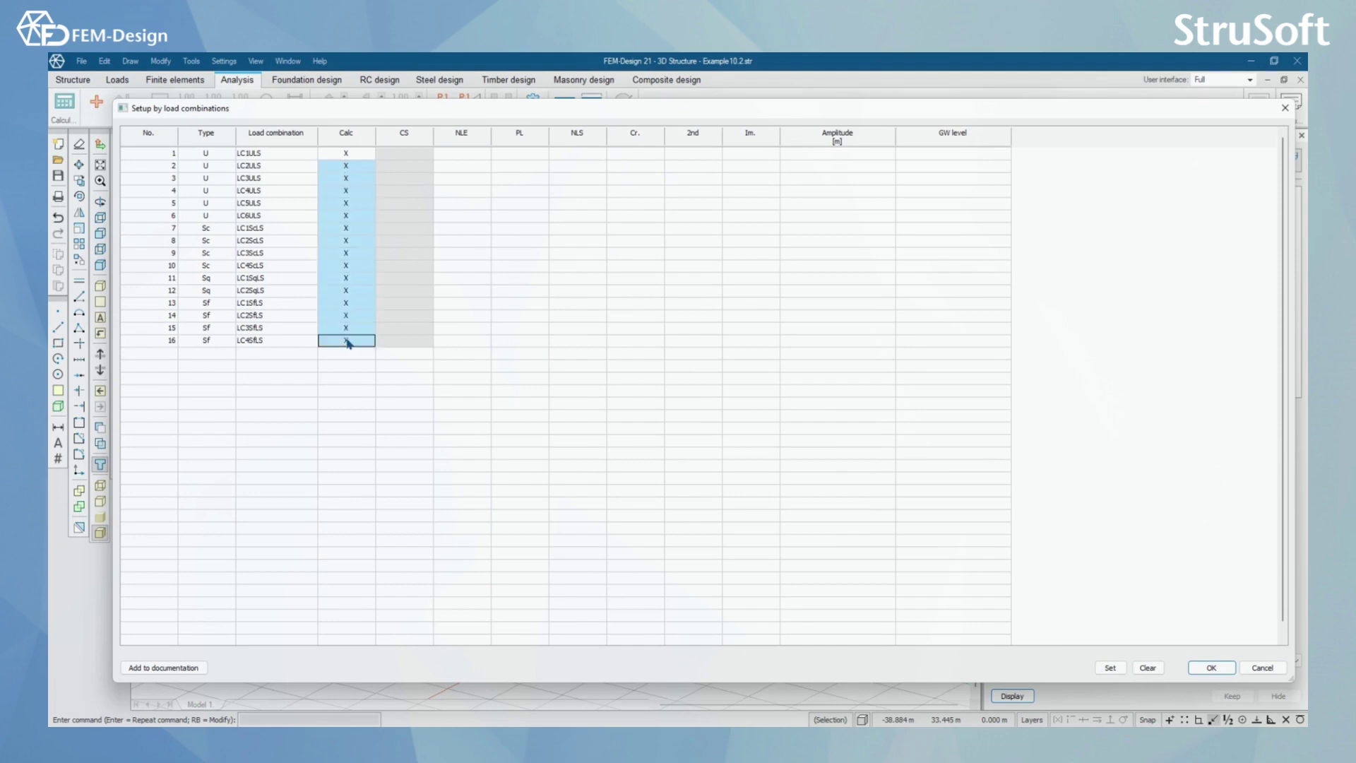
left_click(1151, 669)
left_click(349, 154)
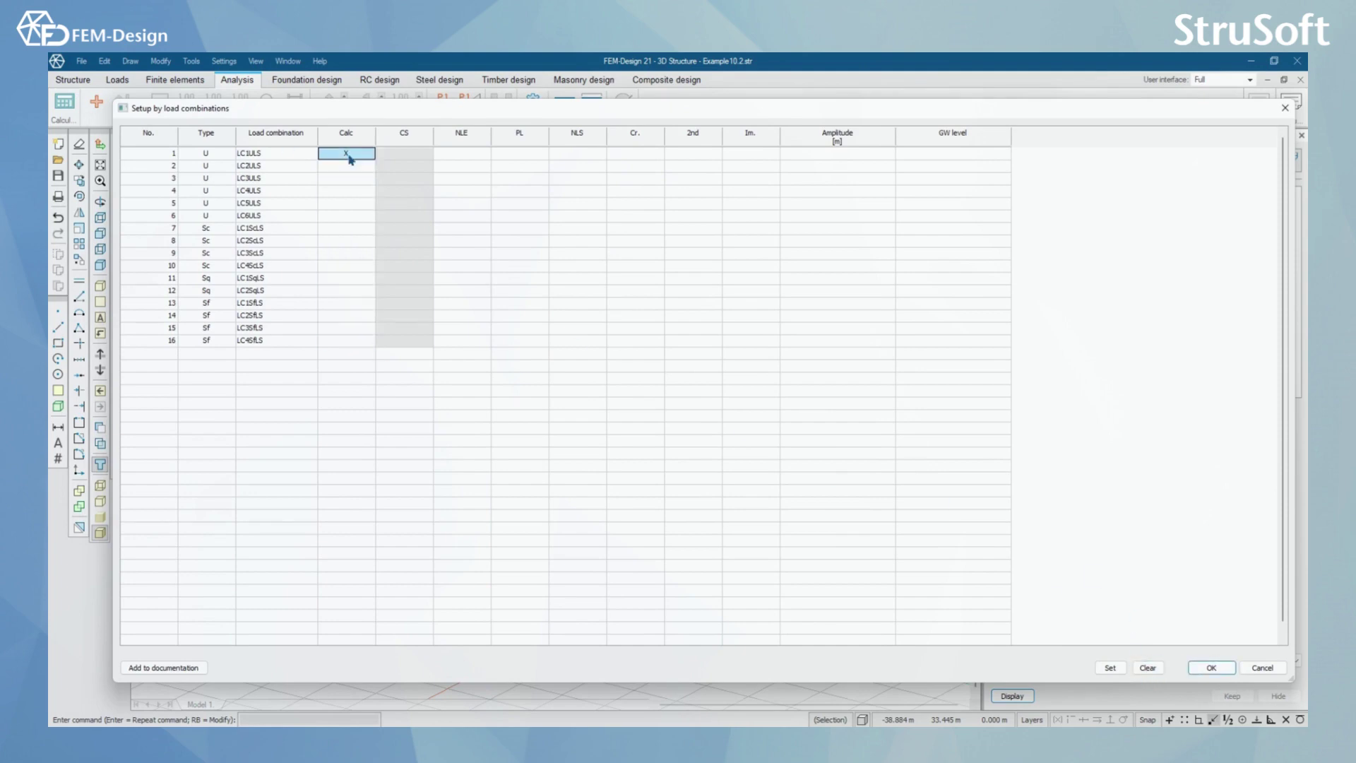
left_click_drag(368, 119, 404, 106)
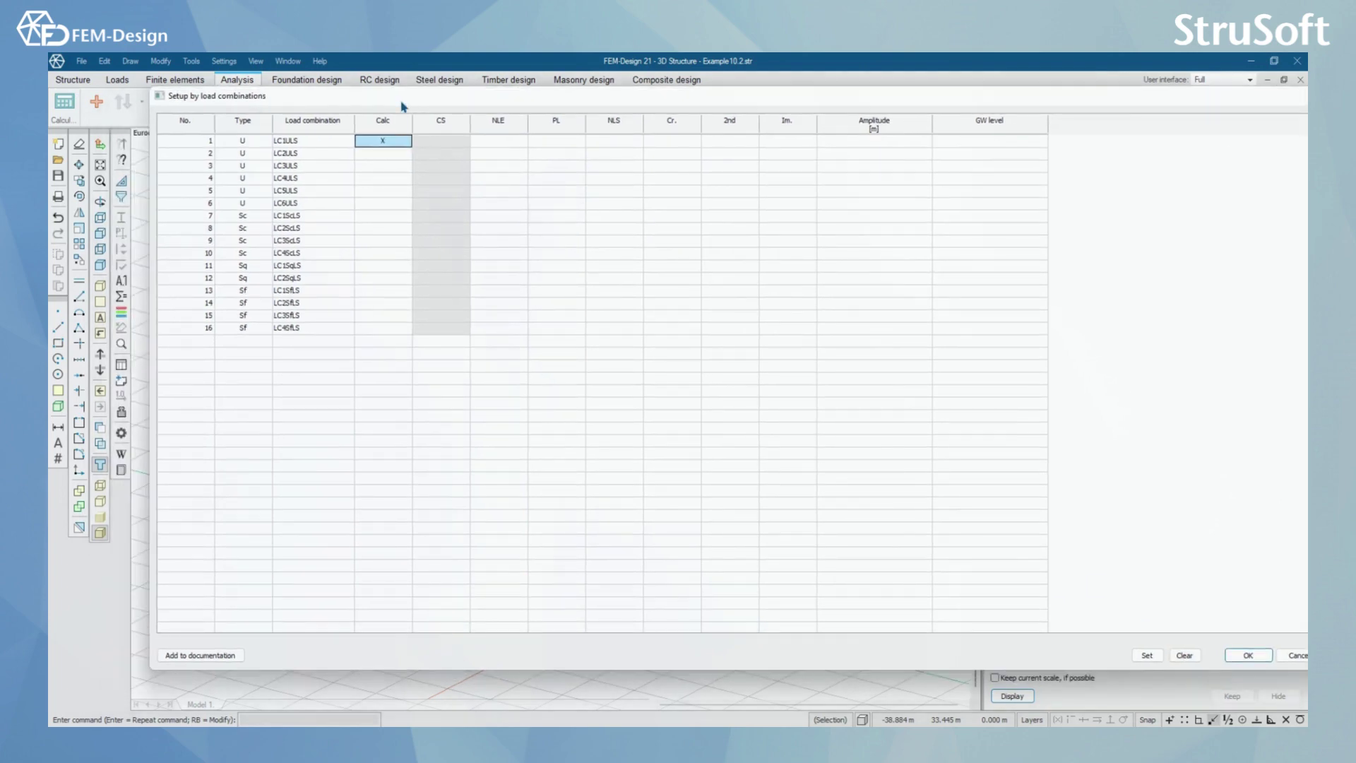
left_click(1269, 658)
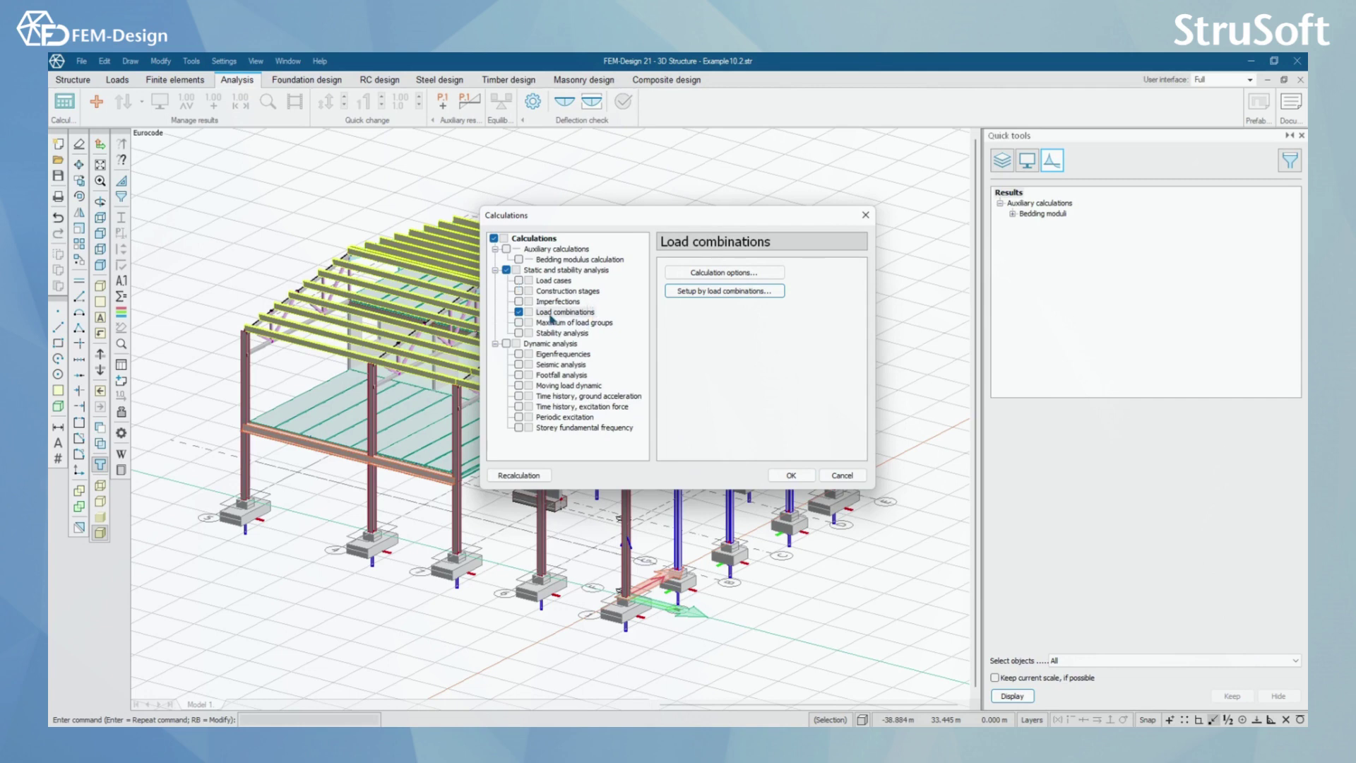
Step: Run the calculation and let it finish in 0:01:25
left_click(791, 475)
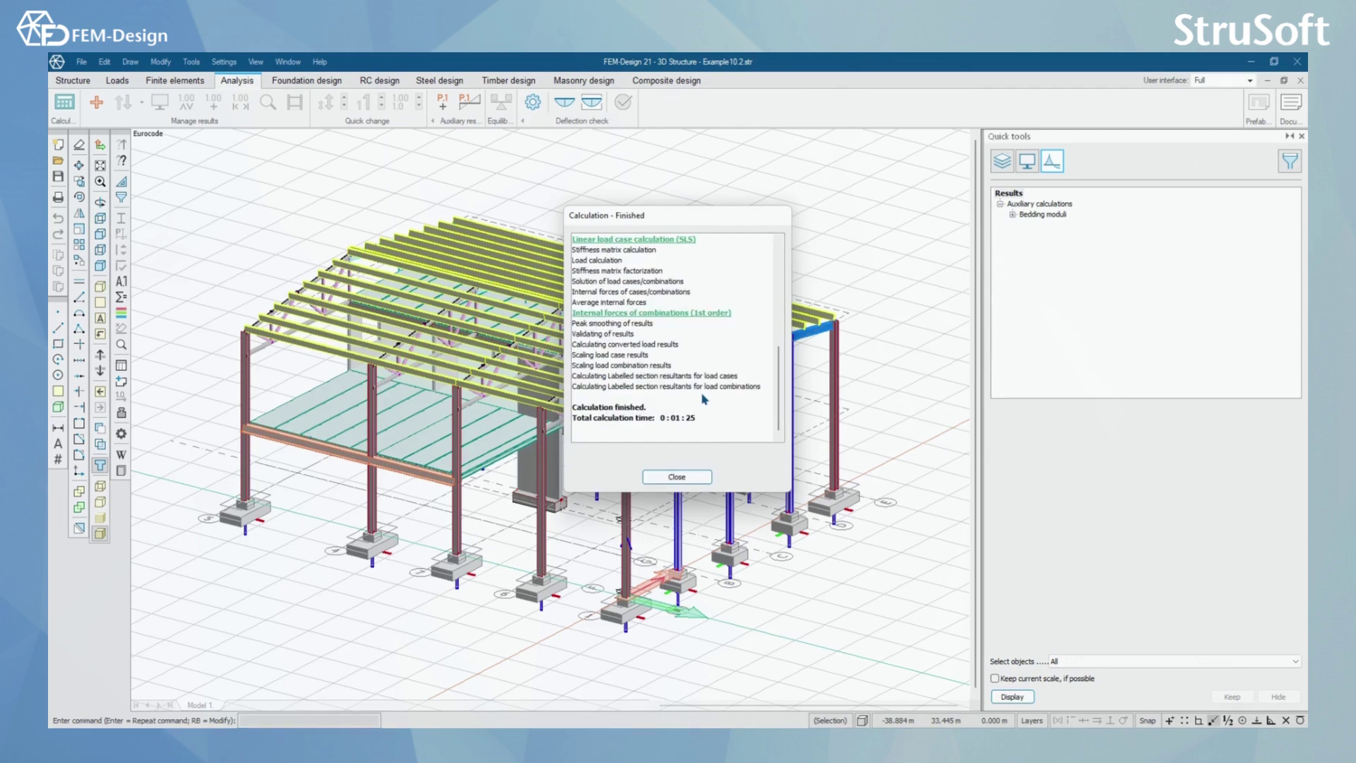
Step: Dismiss the finished report and choose Translational displacements under Analysis > Load combinations
left_click(695, 477)
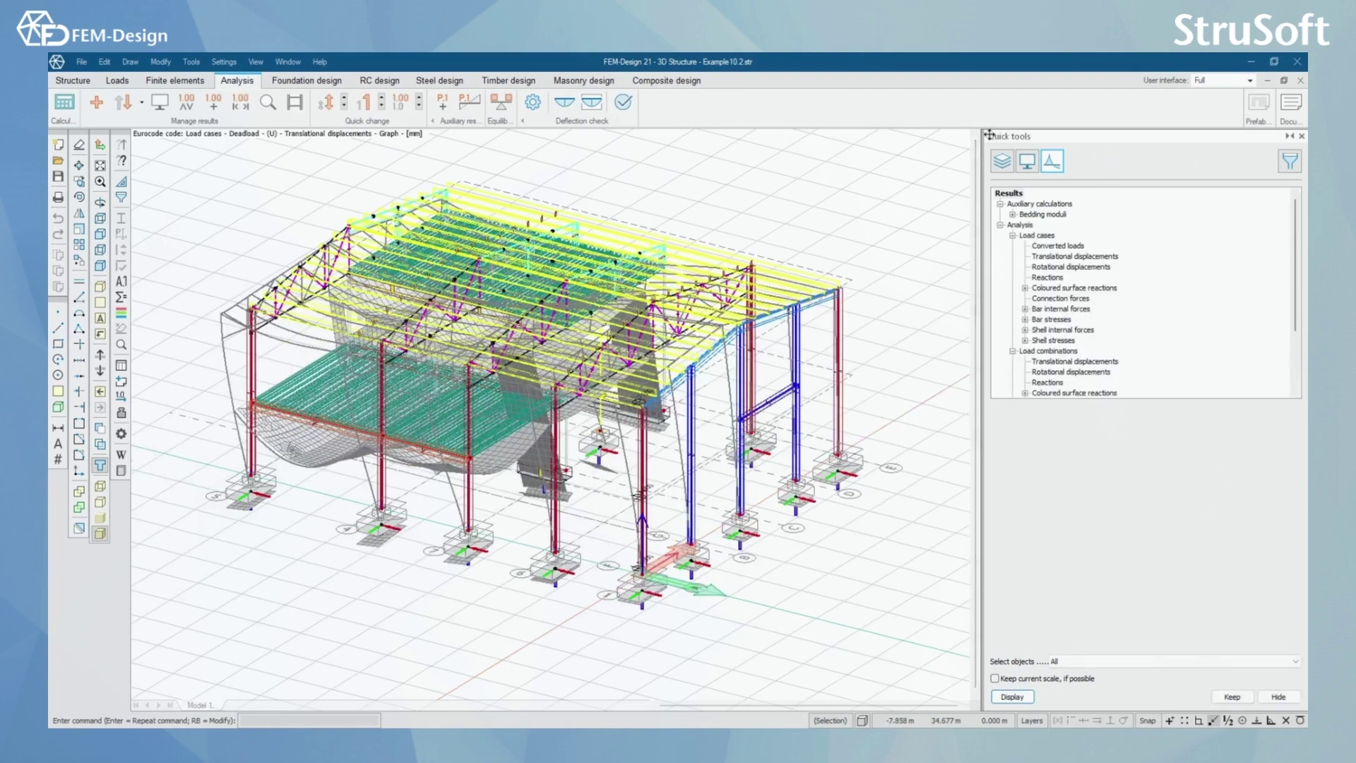
left_click(1000, 226)
left_click(1000, 226)
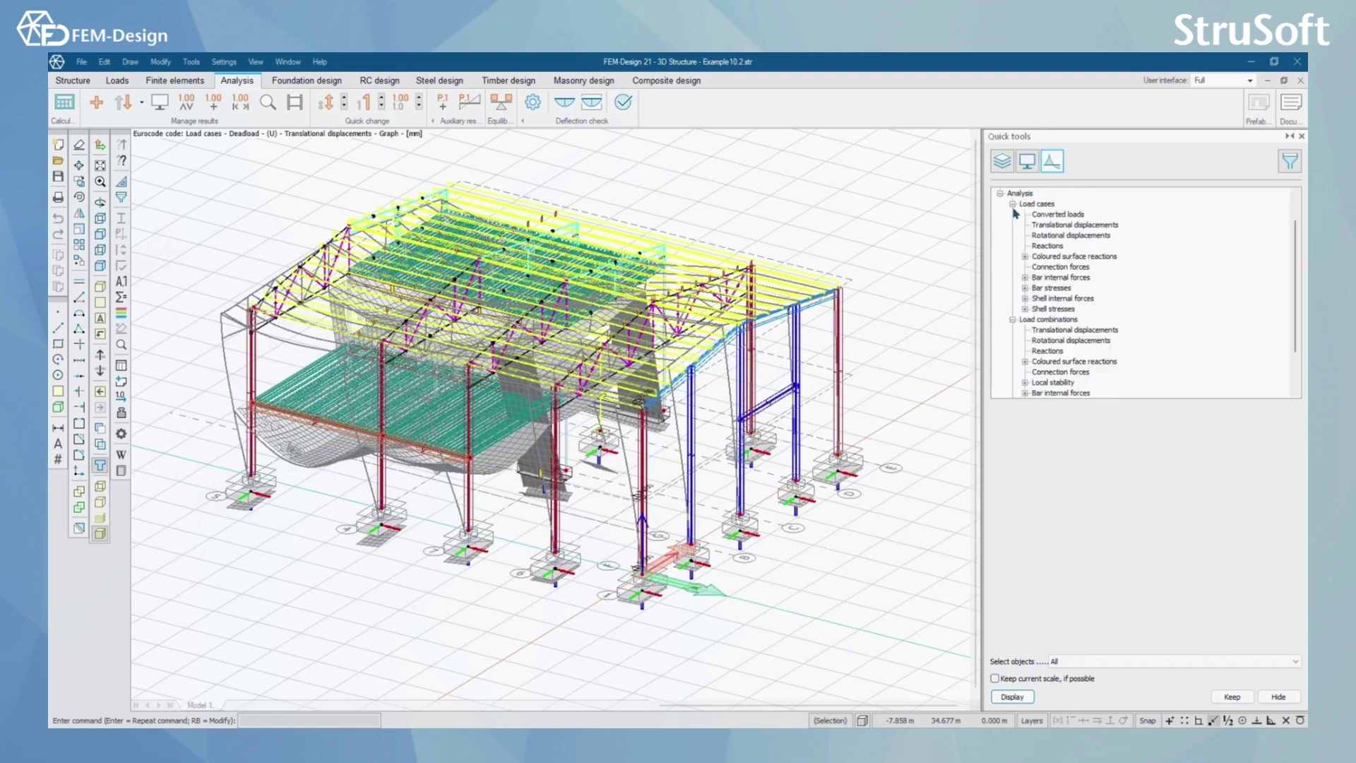
left_click(1013, 235)
left_click(1013, 246)
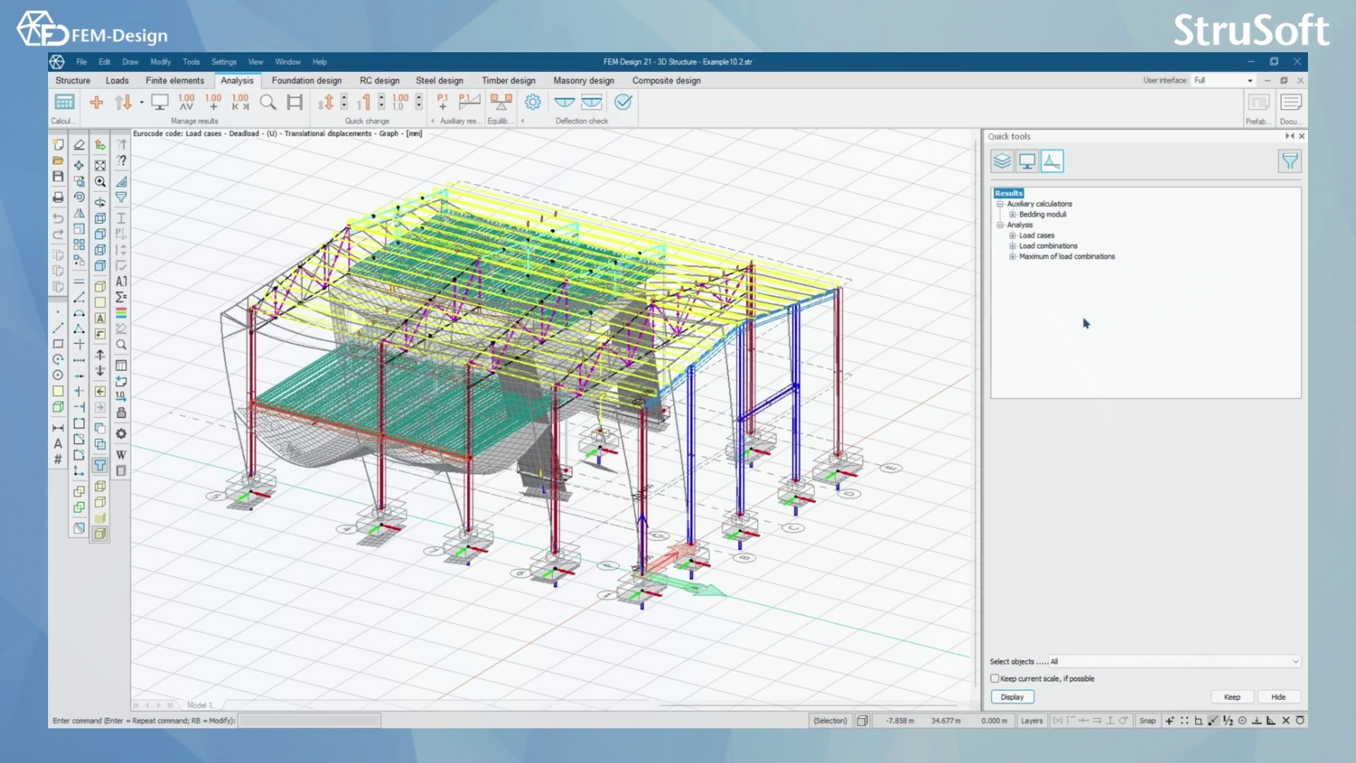
left_click(1013, 246)
left_click(1069, 257)
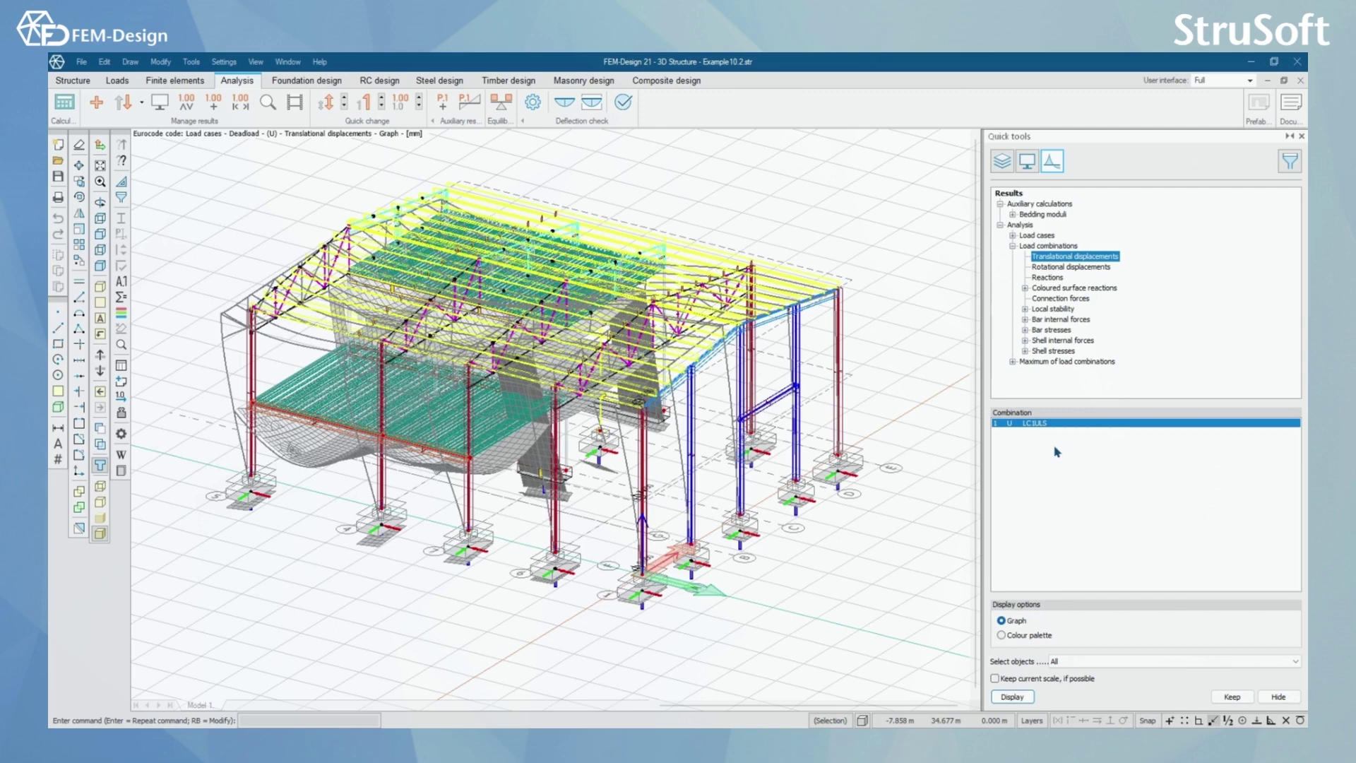
Step: Display the LC1ULS translational displacements, orbit the model and read a node's 4.54 mm value
left_click(1012, 697)
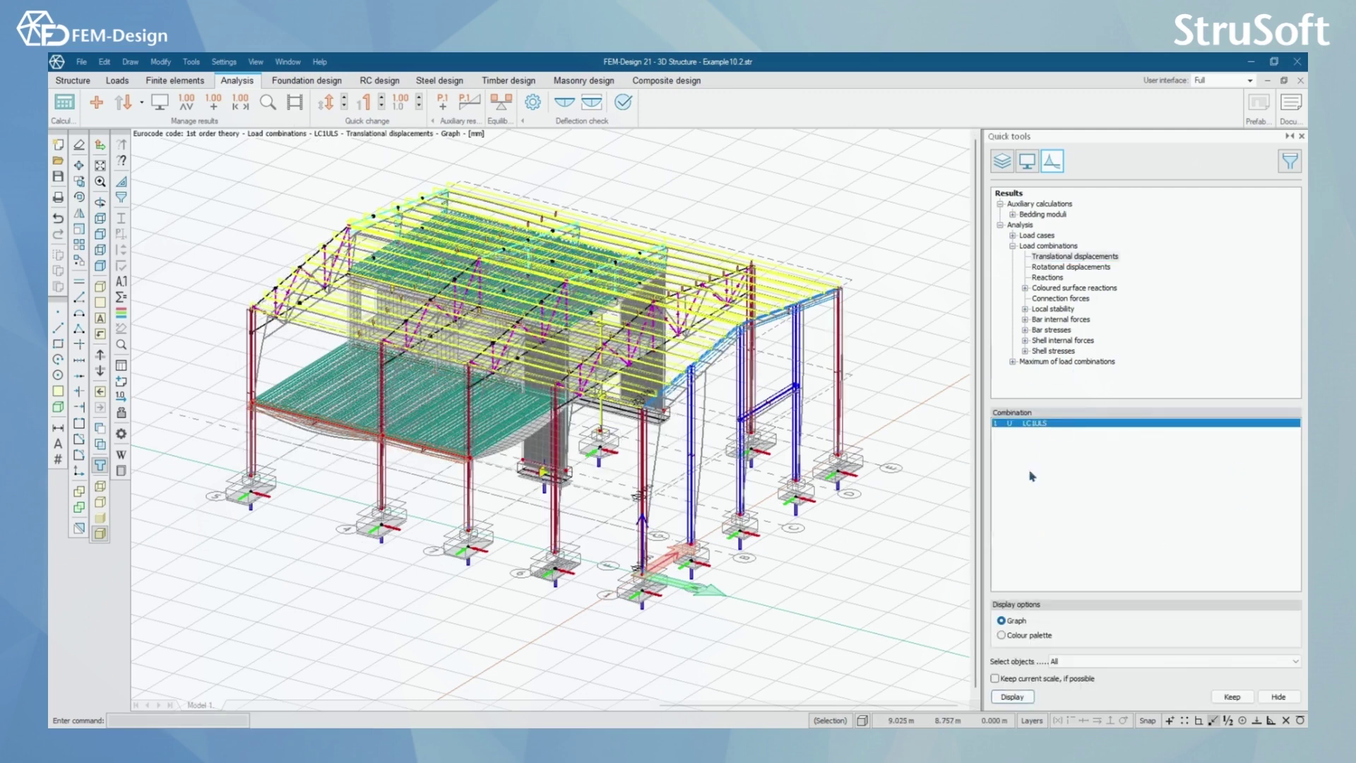
mouse_move(547, 544)
left_mouse_down()
mouse_move(622, 534)
mouse_move(545, 560)
left_mouse_up()
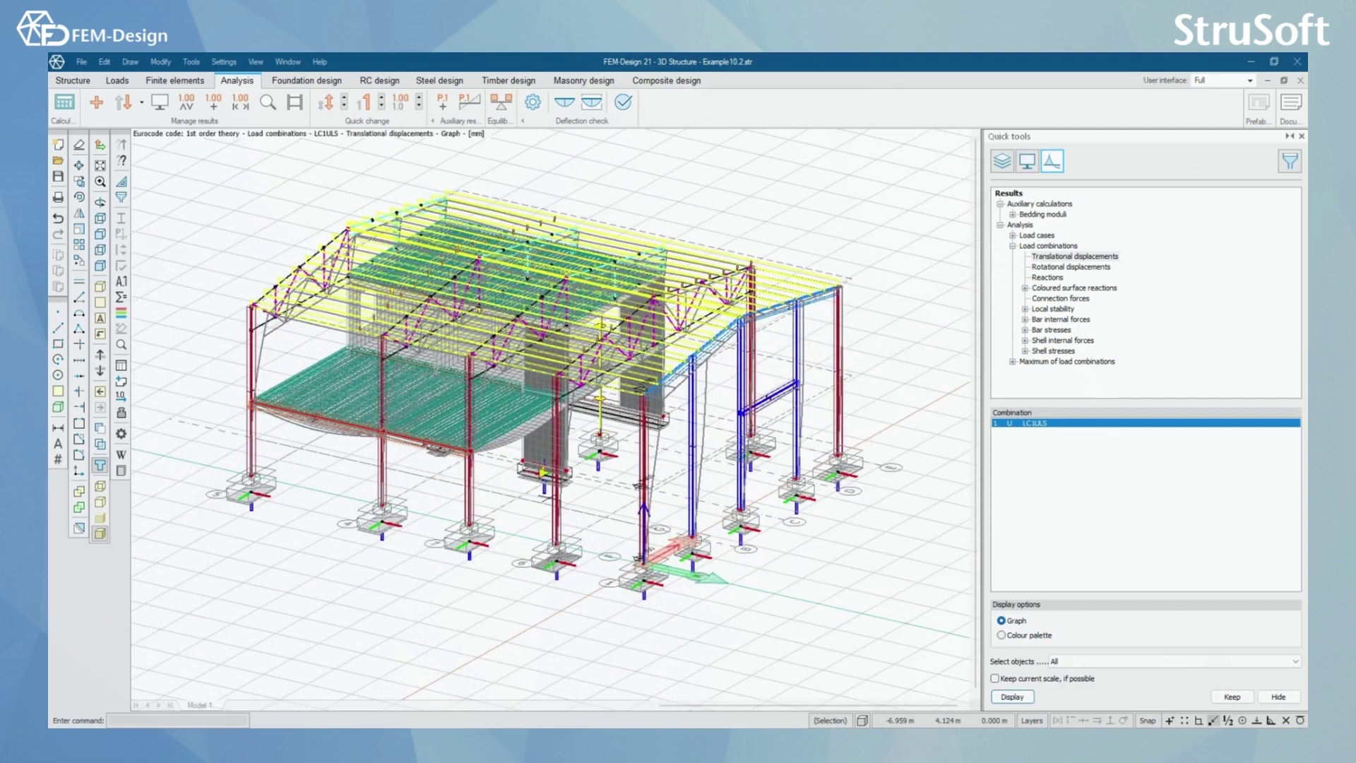
left_click_drag(542, 469, 561, 477)
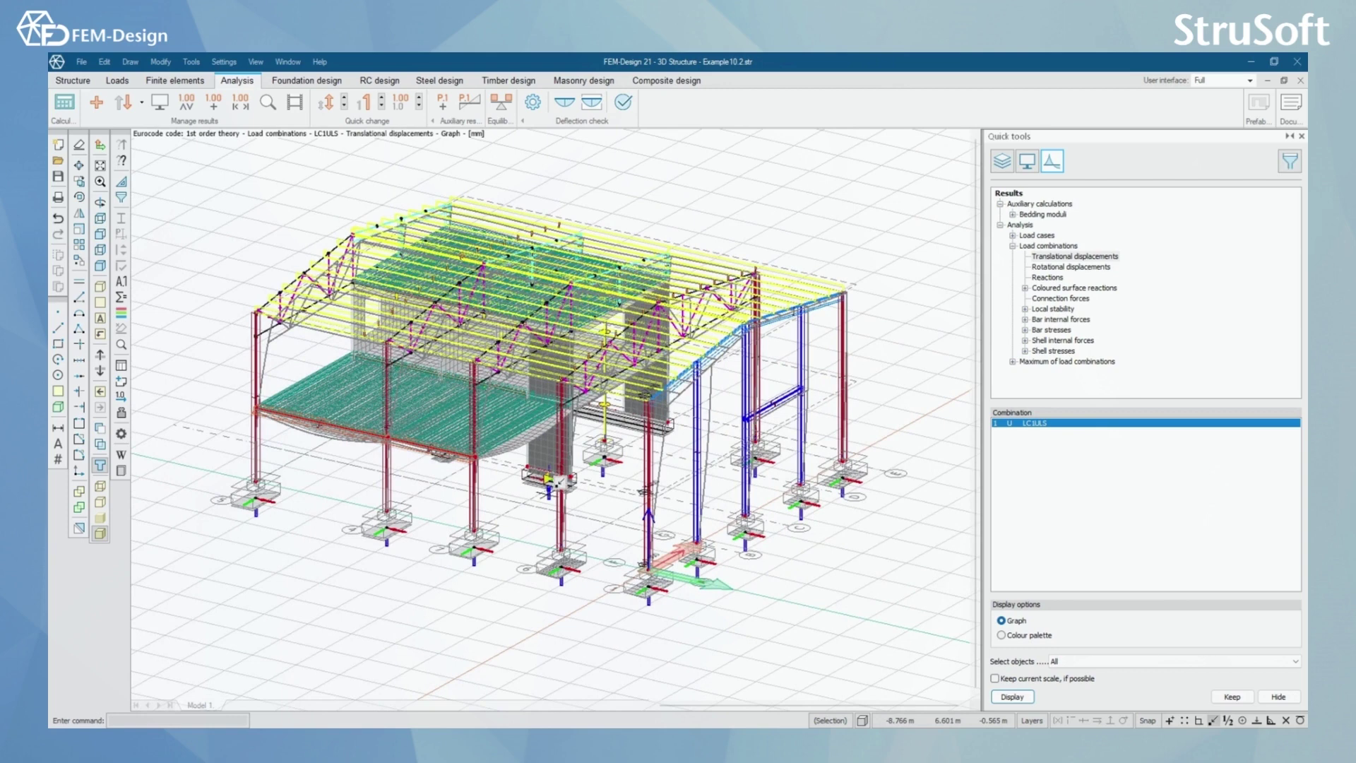
mouse_move(562, 483)
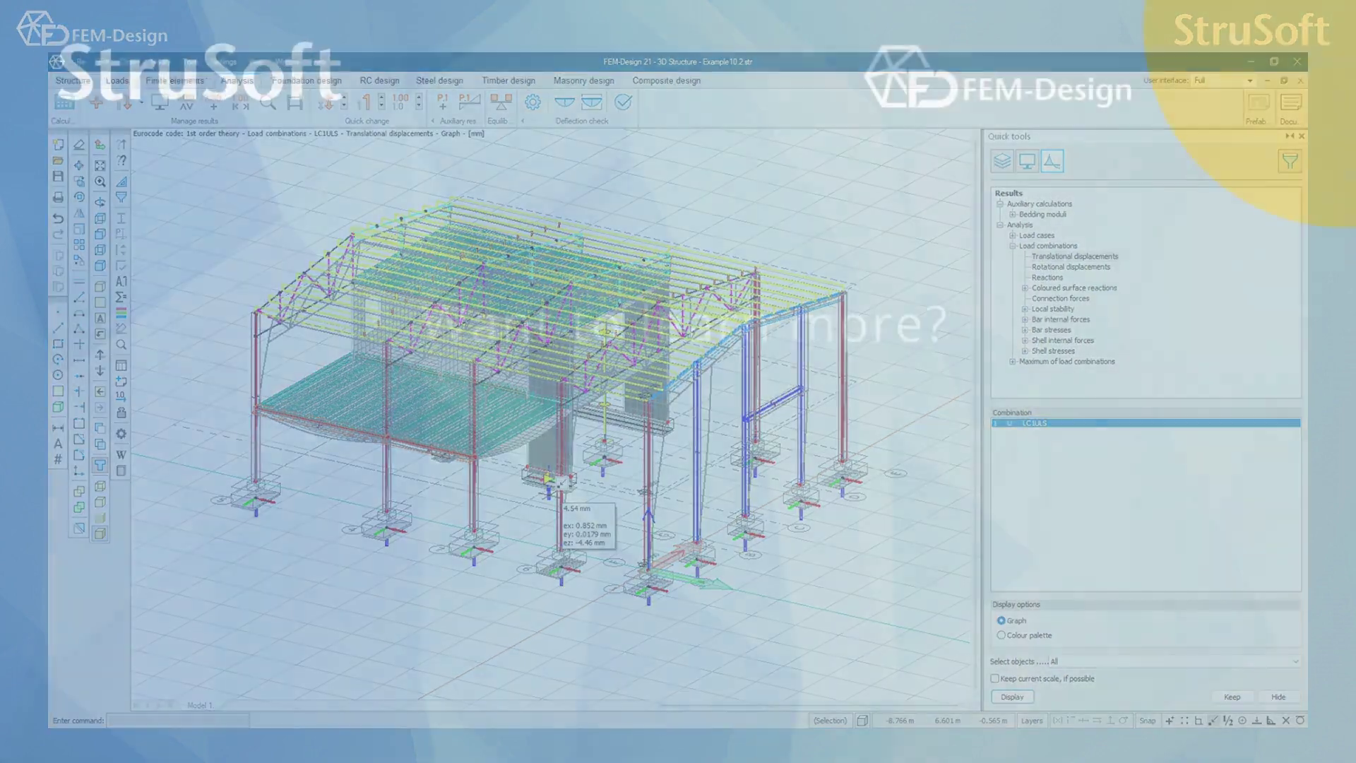